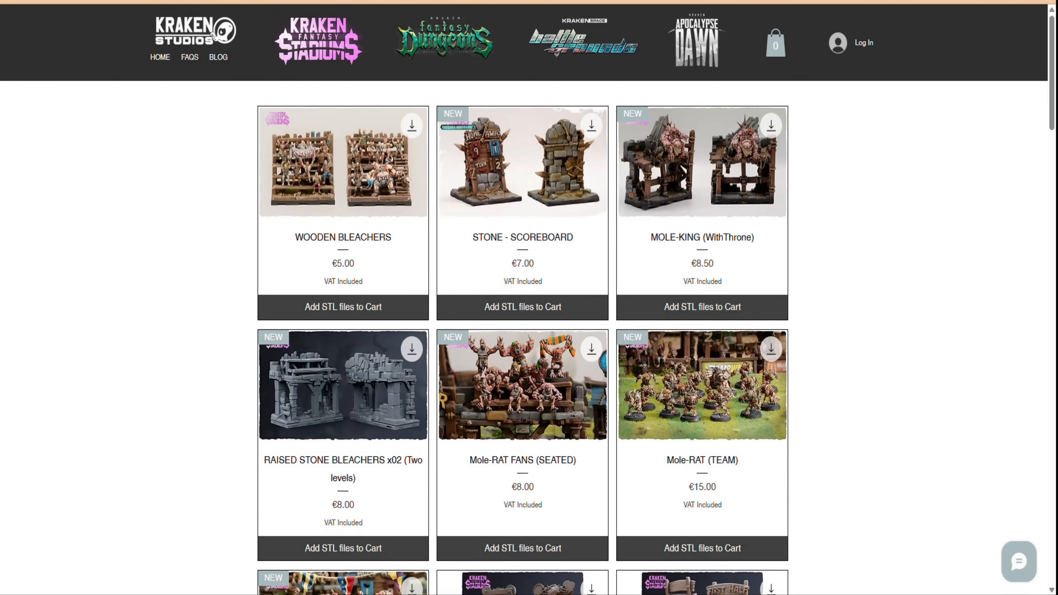
Look through the Kraken Studios STL listings, from the stadium bleachers and Mole-Rat sets to the Fantasy Dungeons miniatures and Ice Temple set
scroll(522, 333, down, 2)
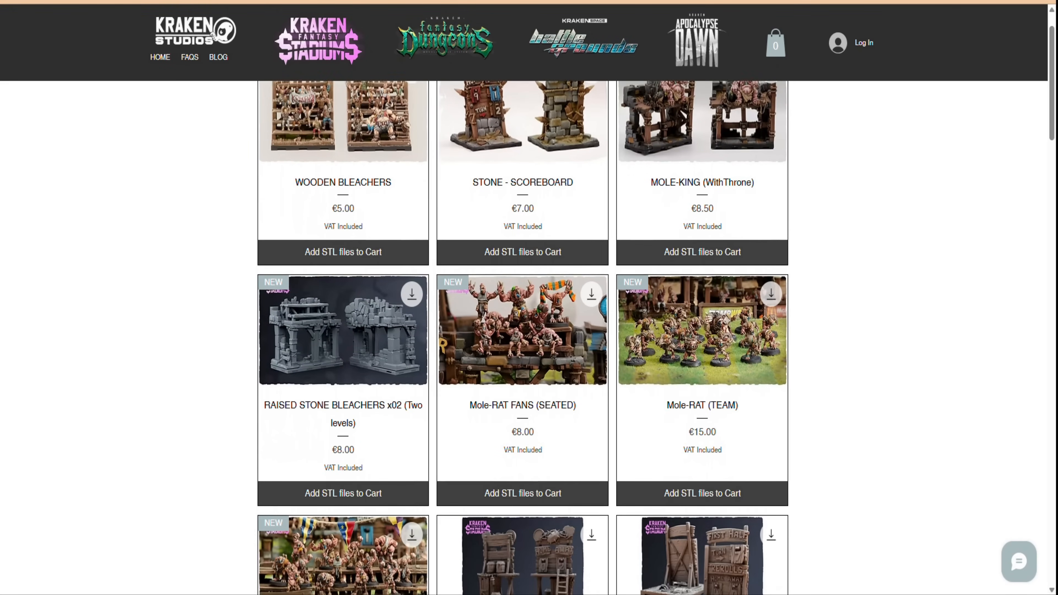
scroll(522, 333, down, 3)
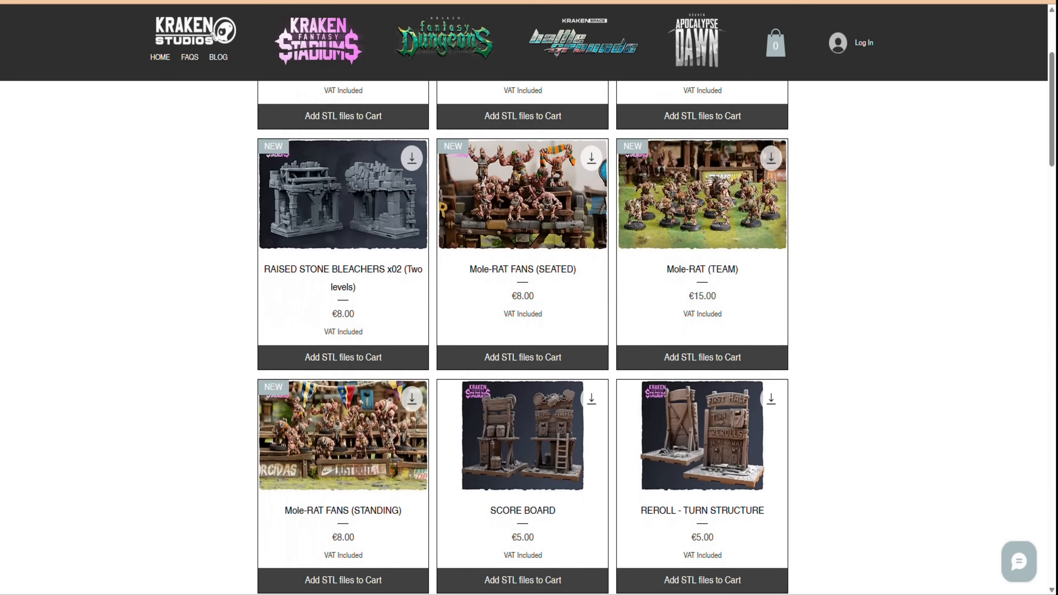
scroll(522, 334, down, 3)
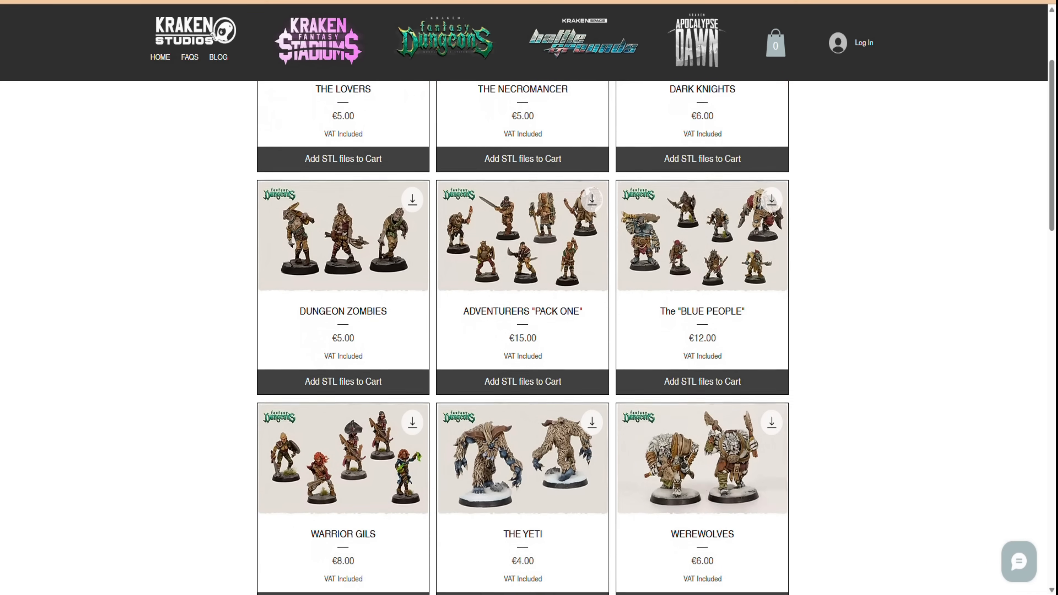
scroll(522, 337, down, 2)
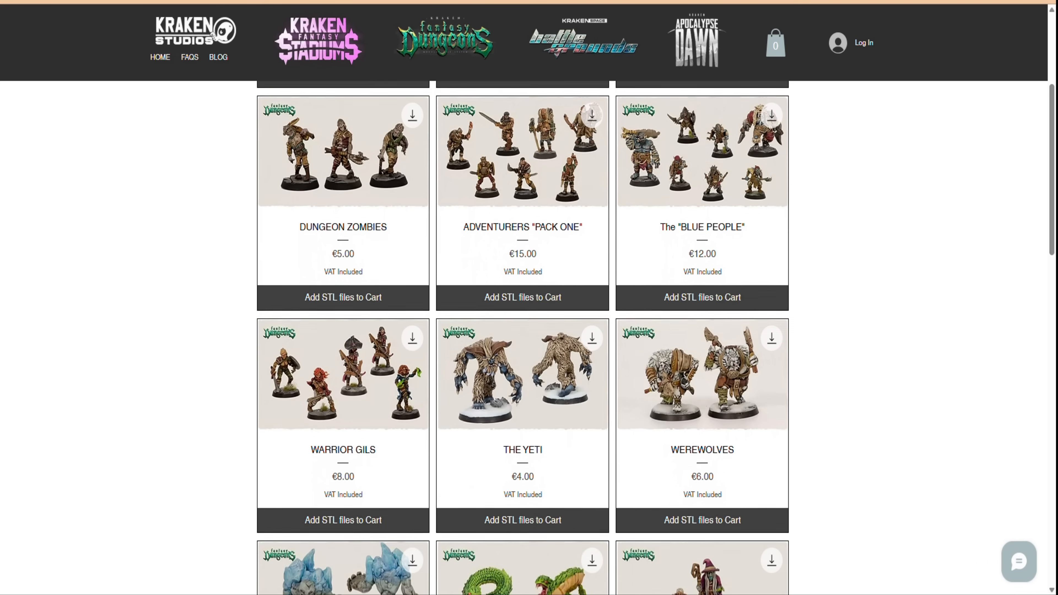
scroll(522, 338, down, 4)
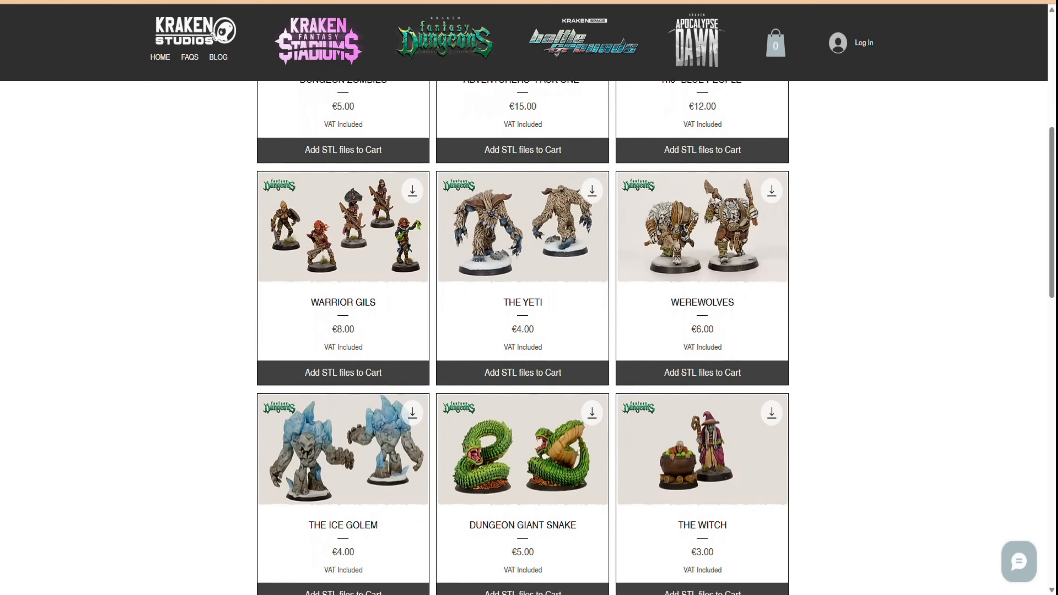
scroll(522, 338, down, 5)
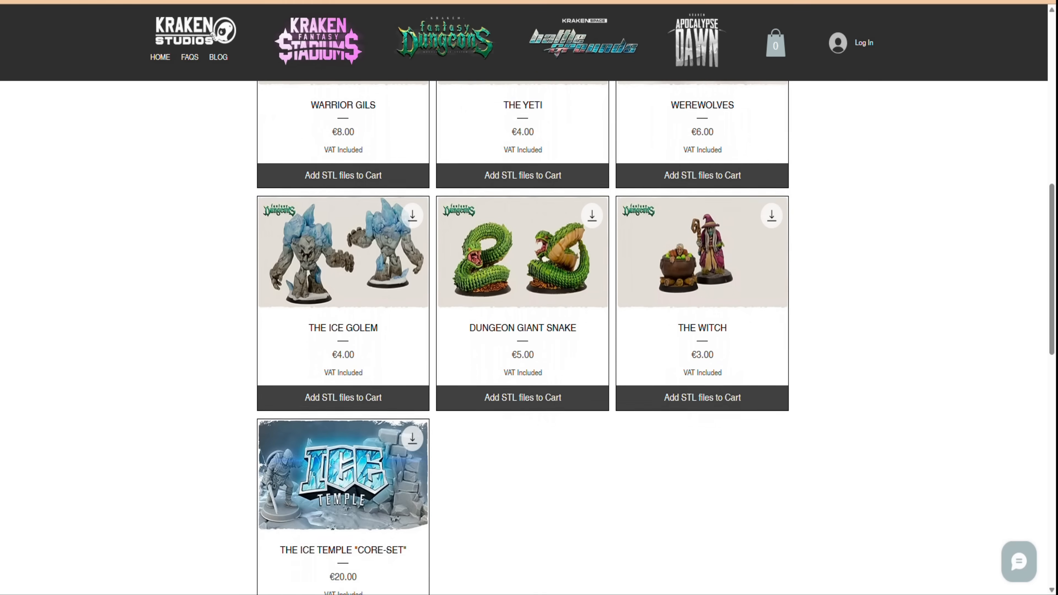
scroll(522, 337, down, 5)
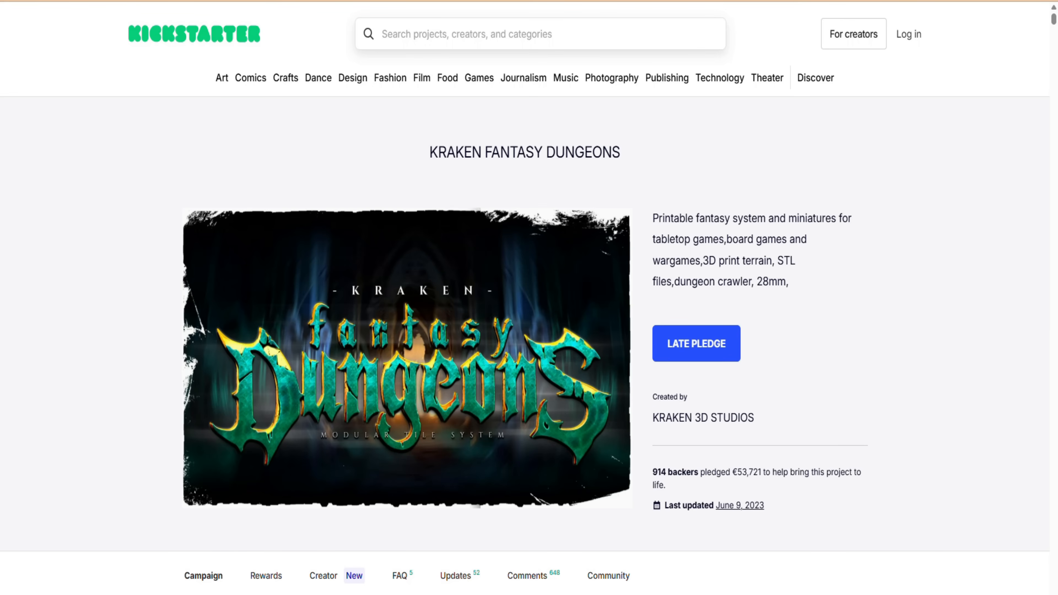
Look over the Kraken Fantasy Dungeons Kickstarter campaign page, down to its reward tiers and the beginning of its story section
scroll(529, 298, down, 4)
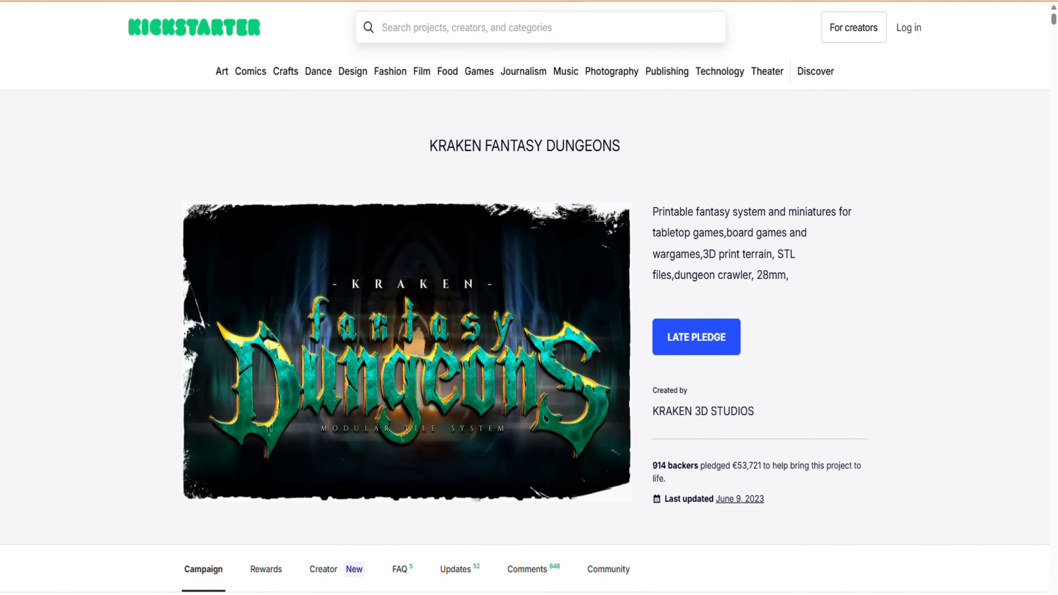
scroll(529, 297, down, 5)
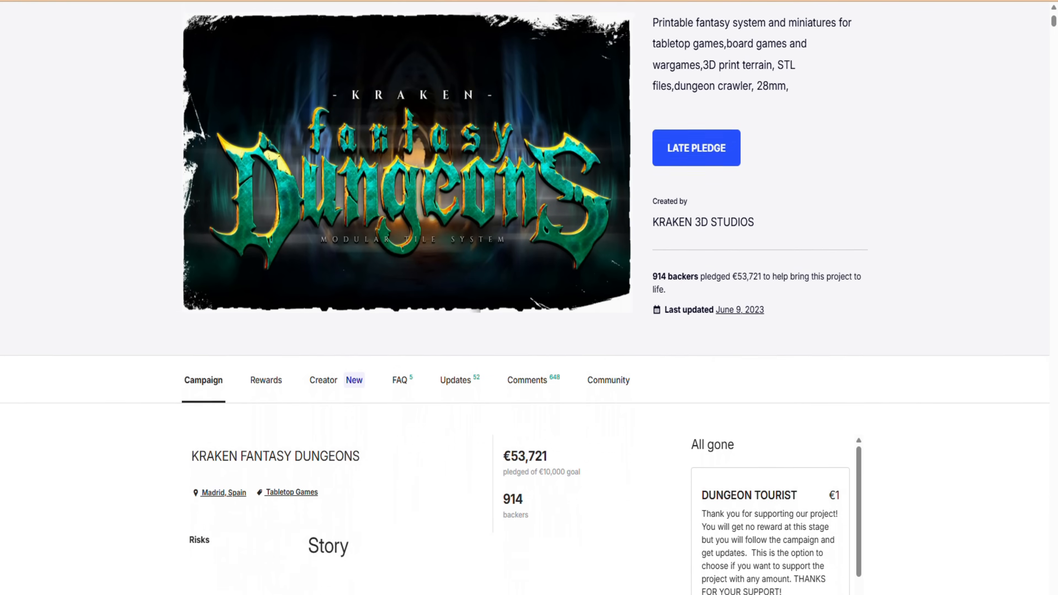
scroll(529, 297, down, 5)
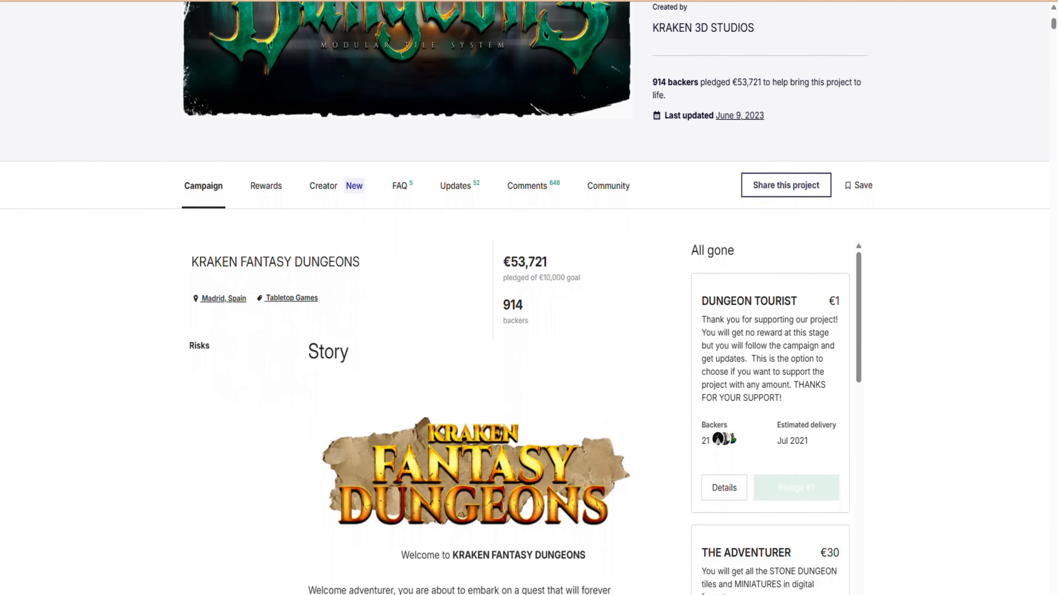
scroll(529, 297, down, 1)
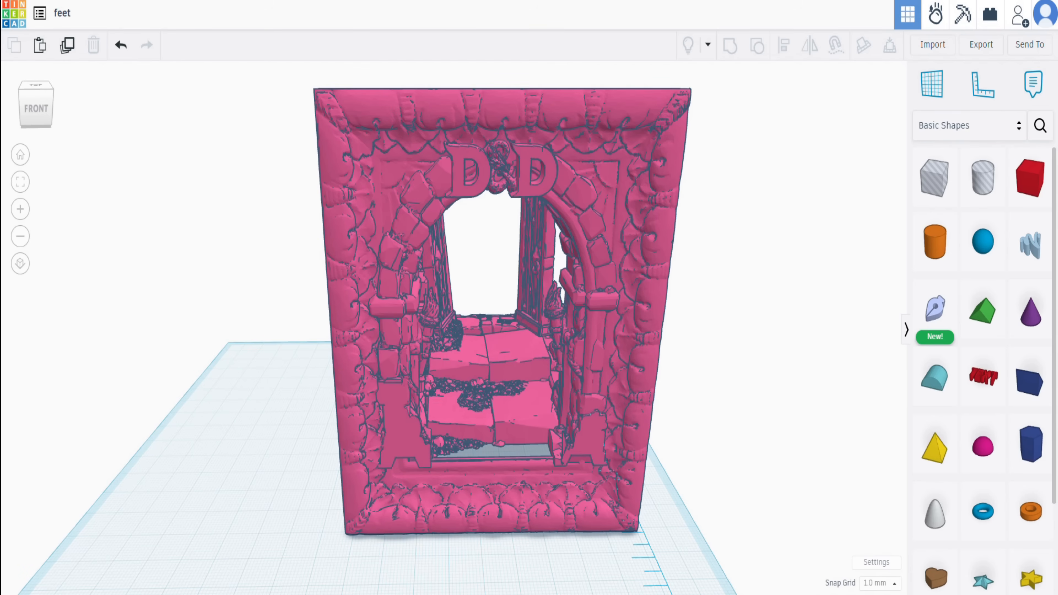
Ungroup the combined picture frame and dungeon entrance model into its separate parts
right_drag(520, 366, 596, 329)
right_drag(761, 545, 608, 481)
click(608, 482)
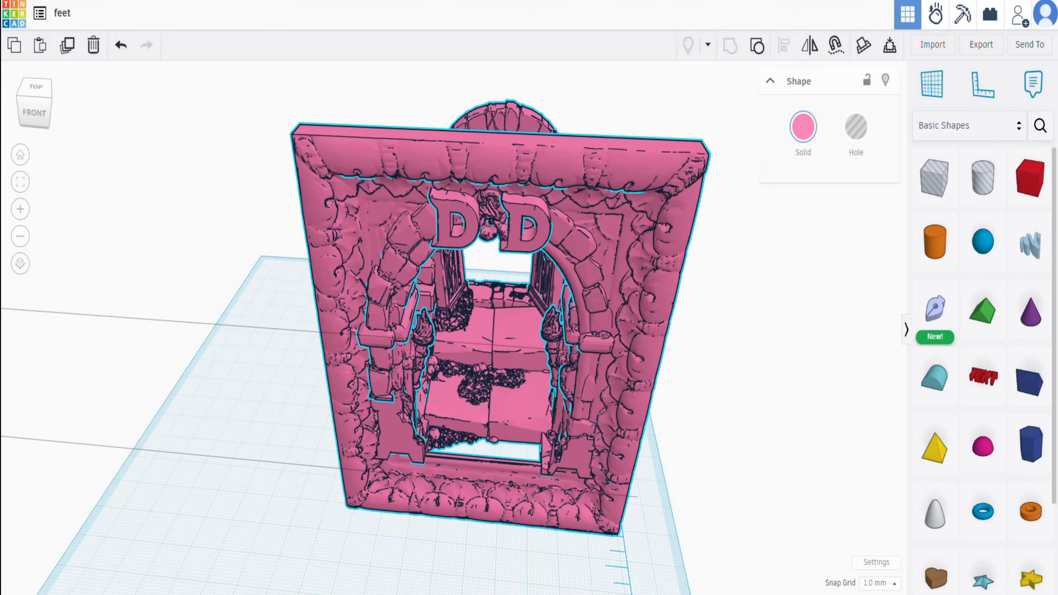
key(ctrl+a)
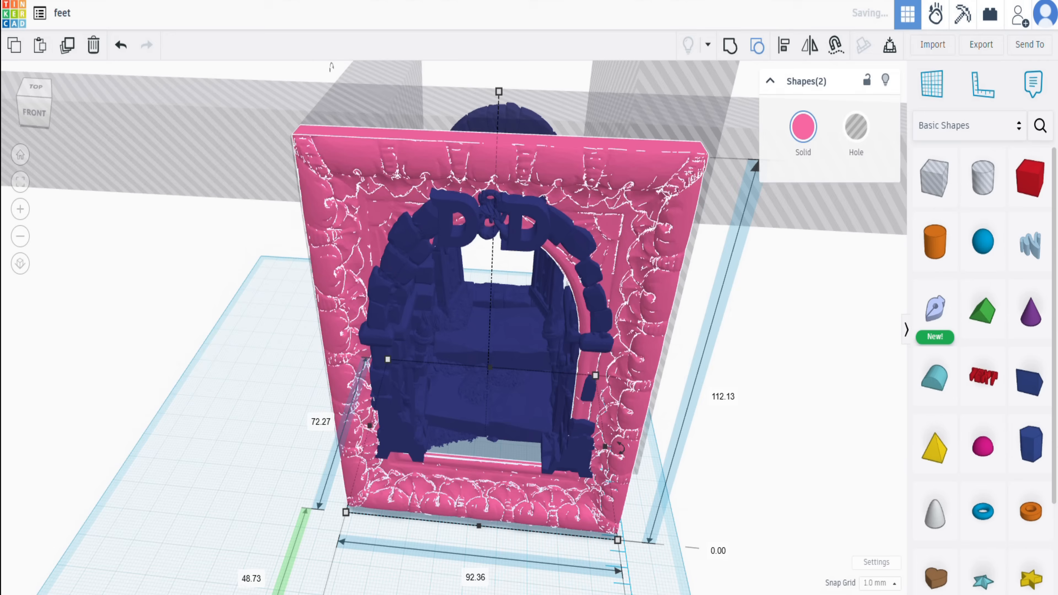
key(Escape)
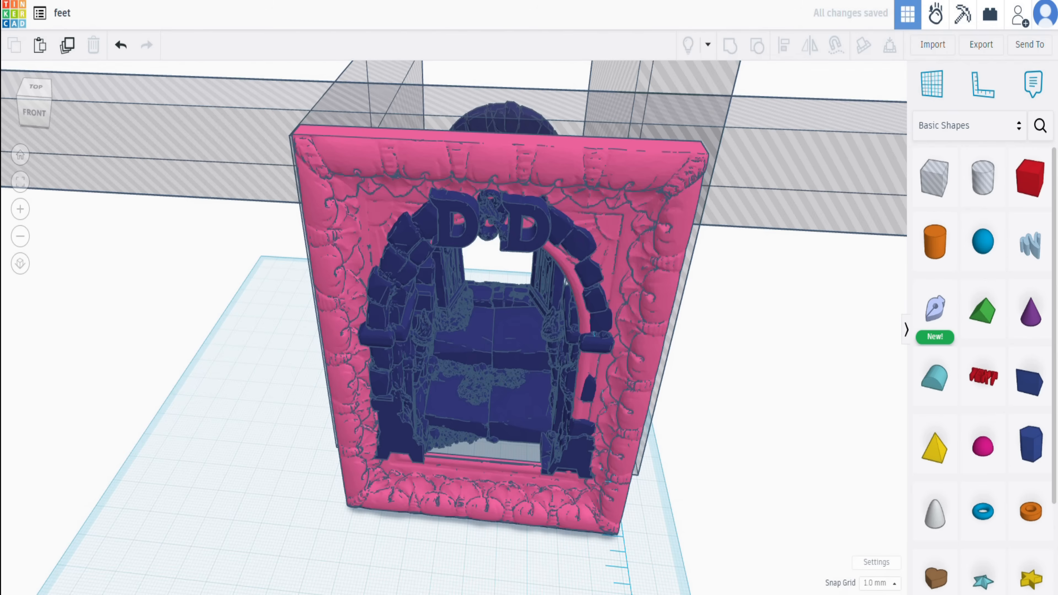
Move the pink picture frame away from the dungeon scene so that it stands apart on the workplane
scroll(770, 310, down, 3)
click(670, 321)
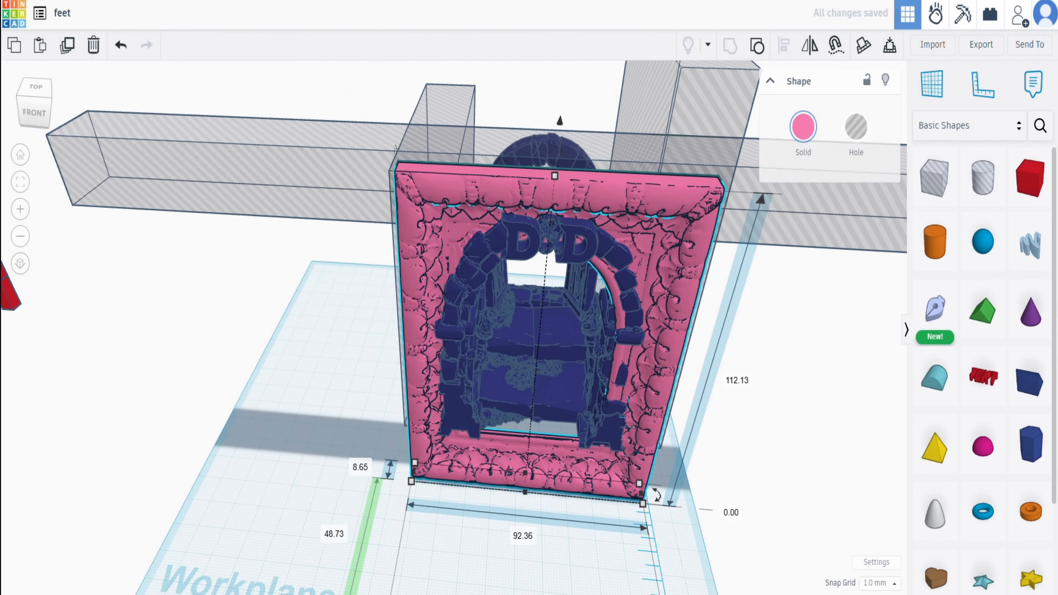
drag(671, 321, 375, 383)
right_drag(375, 383, 410, 354)
key(Escape)
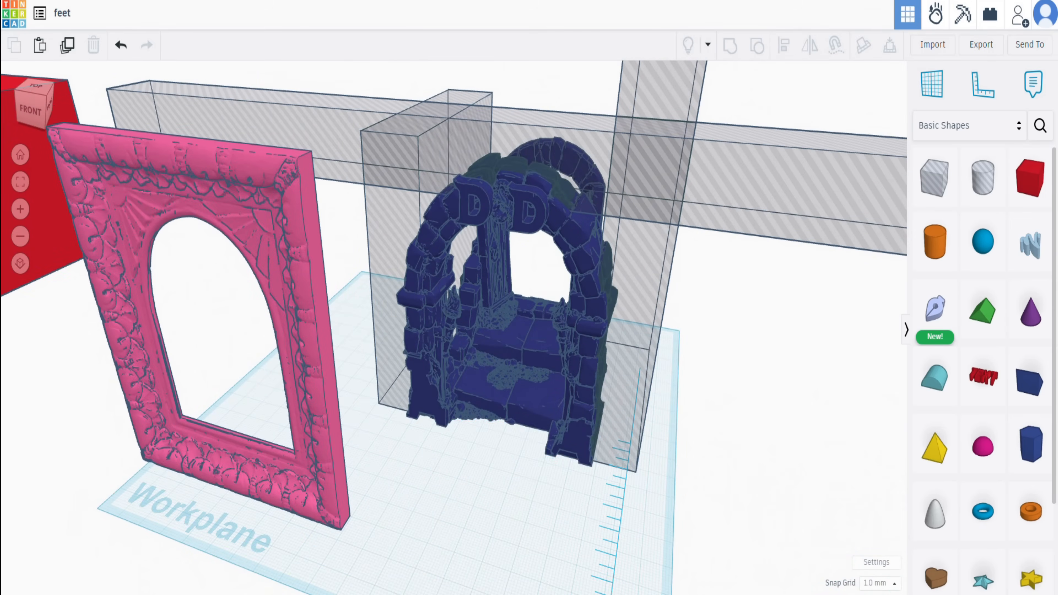
Delete the horizontal hole box and the two upright hole boxes surrounding the blue dungeon scene
click(512, 346)
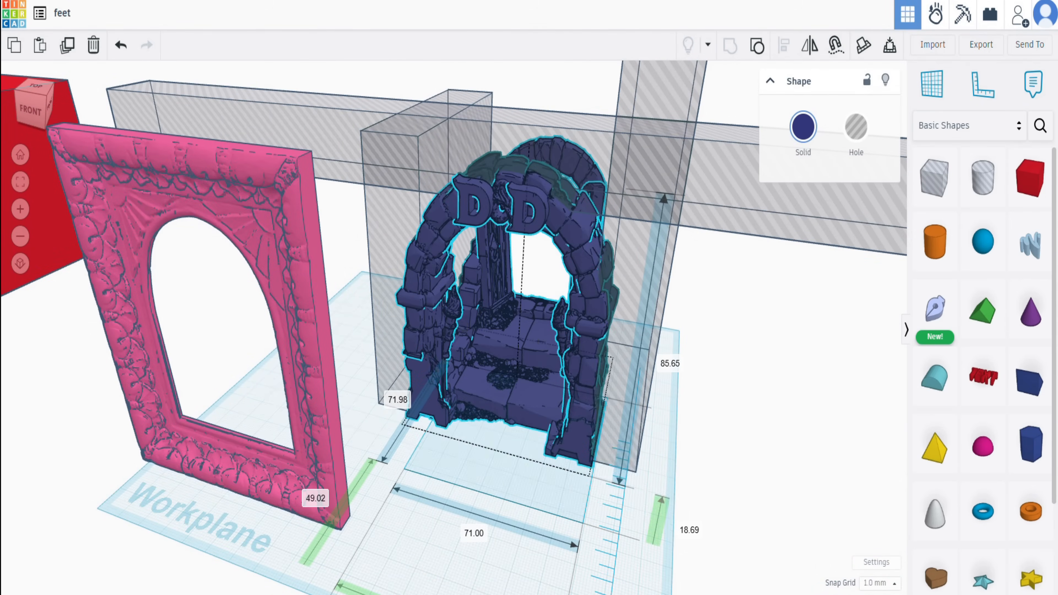
click(346, 146)
key(Delete)
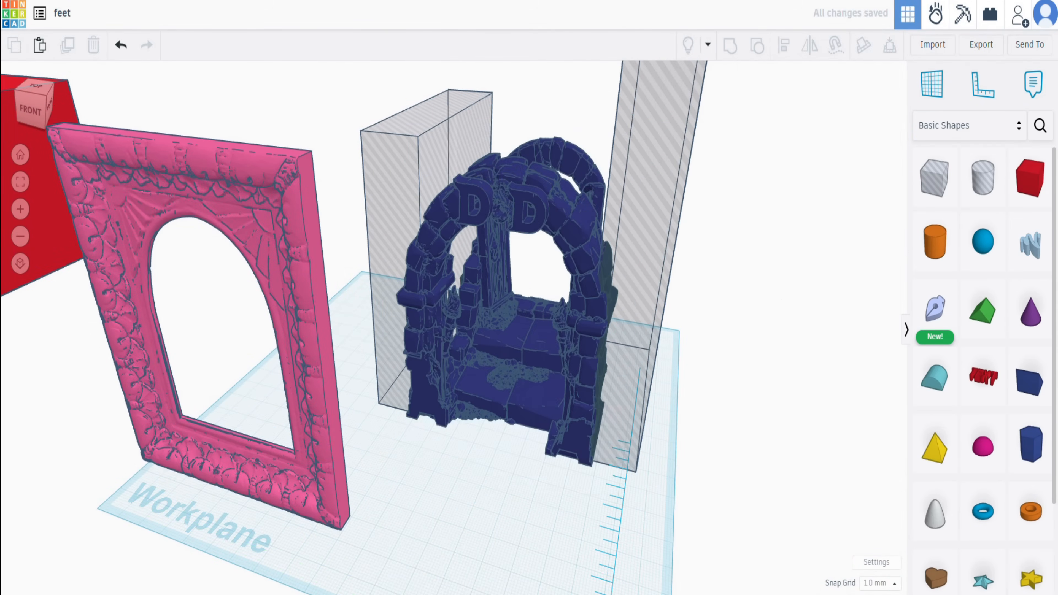
click(647, 216)
key(Delete)
click(393, 208)
key(Delete)
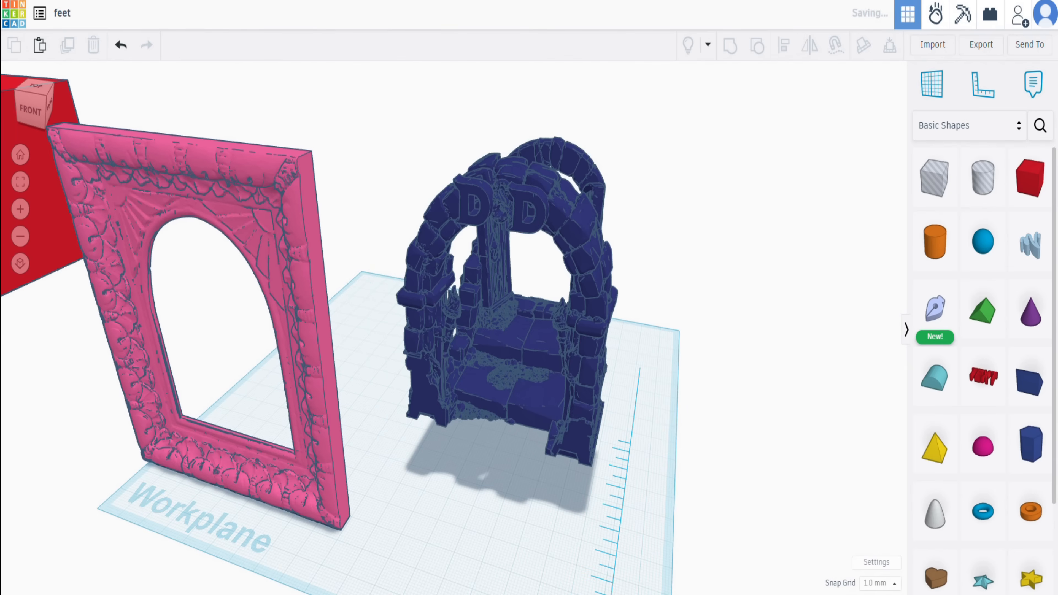
Shift the blue dungeon scene slightly on the workplane and ungroup it into its component parts
click(504, 333)
right_drag(503, 334, 500, 371)
drag(500, 371, 571, 393)
right_drag(571, 394, 591, 350)
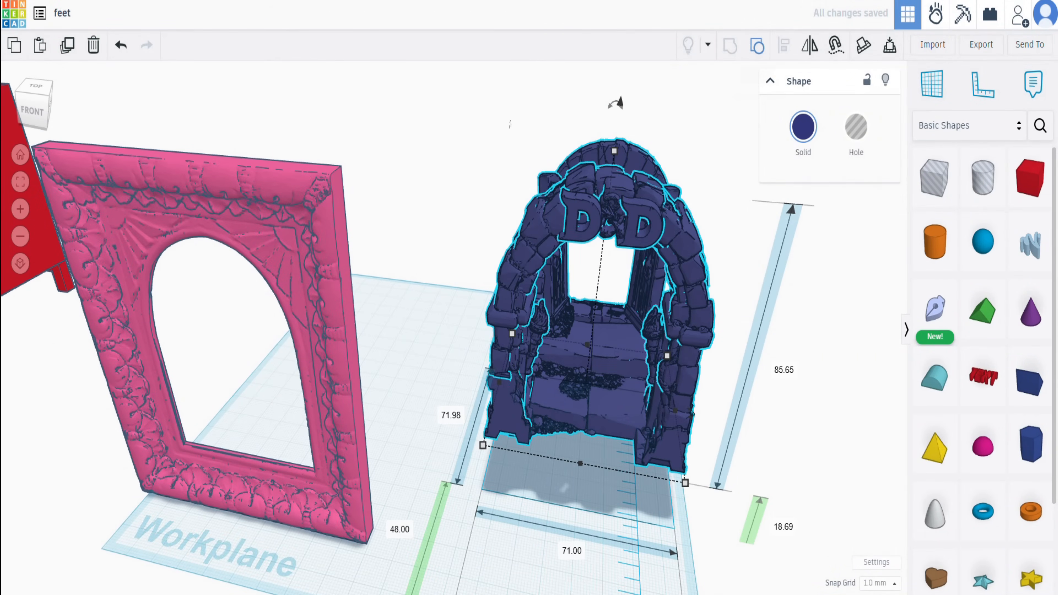
click(756, 45)
click(510, 124)
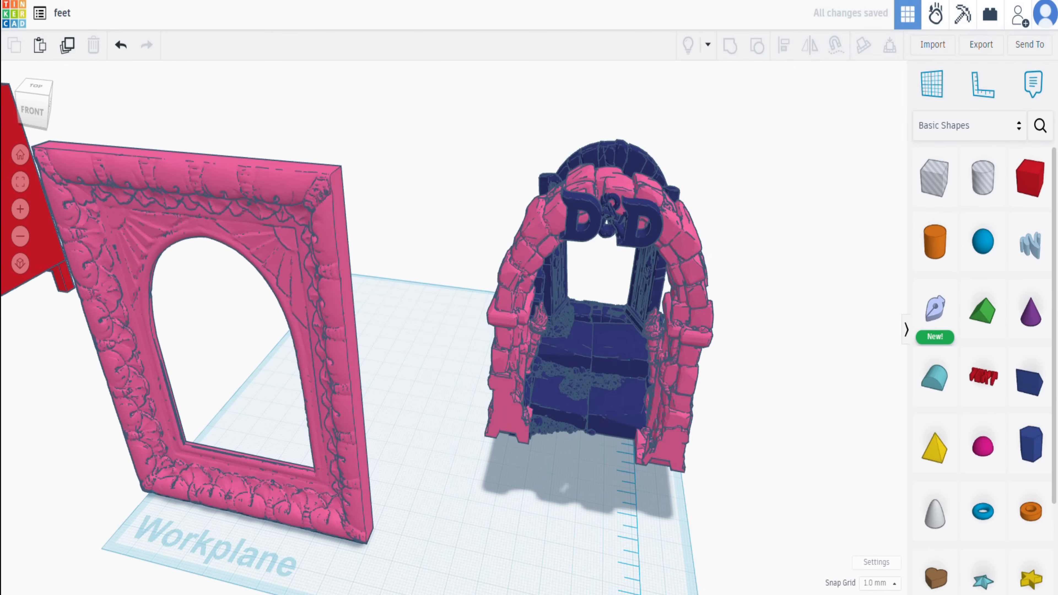
Pull the D&D letters off the stone arch and place them apart, above and behind the picture frame
click(625, 226)
drag(626, 226, 561, 386)
right_drag(561, 385, 554, 417)
drag(529, 527, 318, 150)
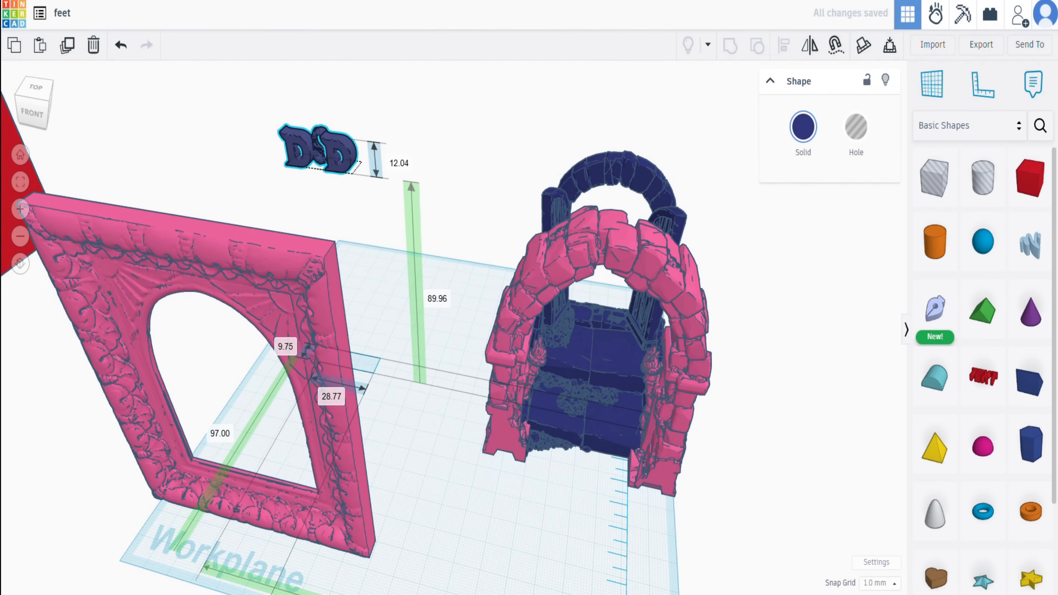
Move the pink stone arch forward, away from the blue stairs and doorway behind it
click(583, 250)
drag(583, 250, 531, 370)
right_drag(531, 371, 445, 375)
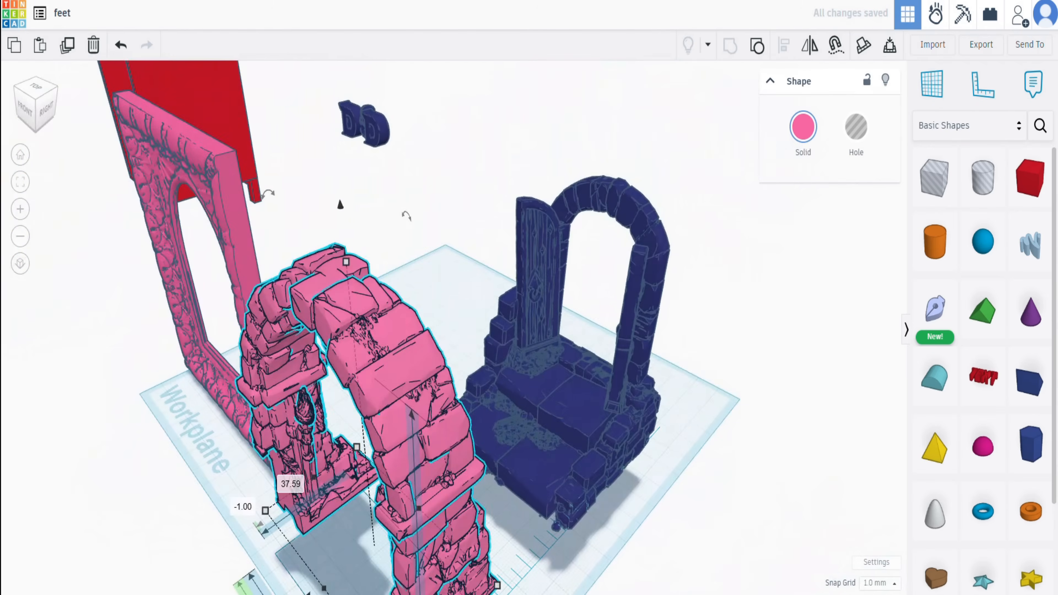
drag(542, 417, 631, 367)
right_drag(541, 370, 633, 299)
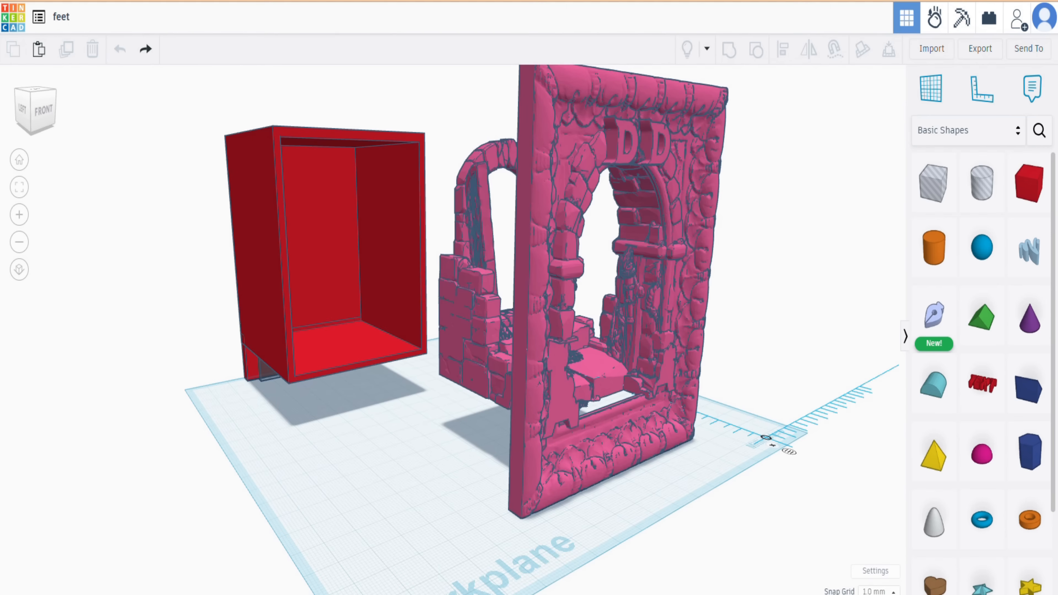
Nudge the combined picture frame and dungeon scene by three grid steps
right_drag(458, 292, 384, 306)
key(ctrl+y)
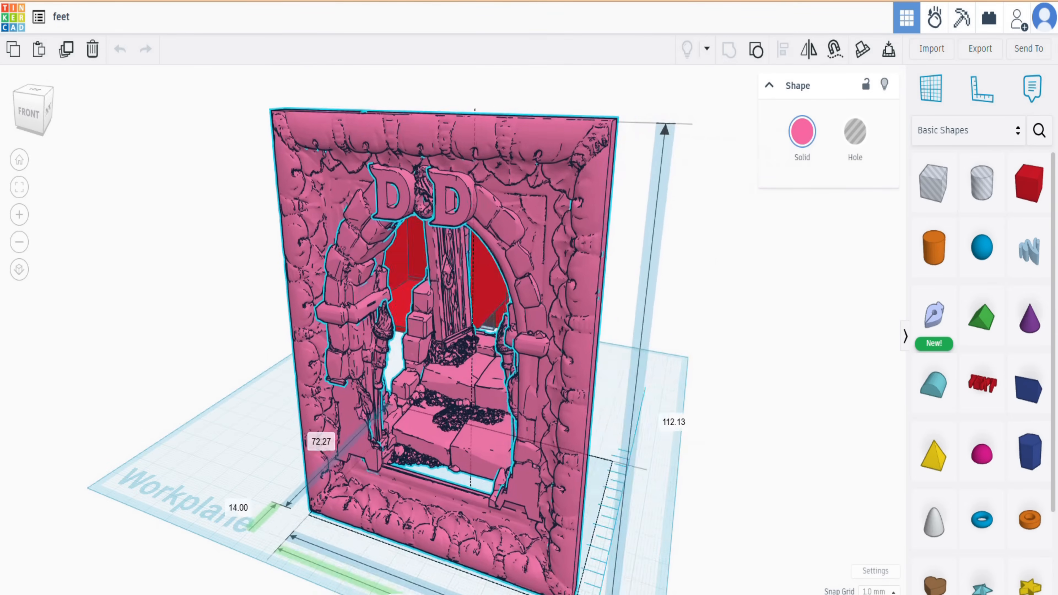
key(Up)
key(Up)
key(Up)
right_drag(383, 317, 275, 352)
Slide the red box over the dungeon scene until it sits behind the picture frame
click(579, 242)
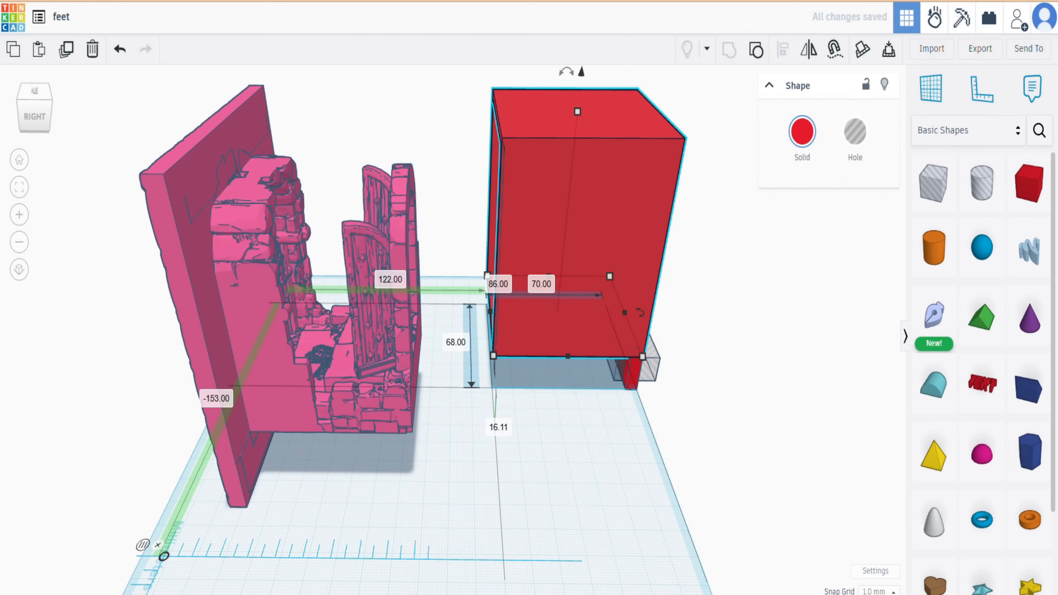
drag(579, 241, 372, 325)
right_drag(373, 325, 371, 300)
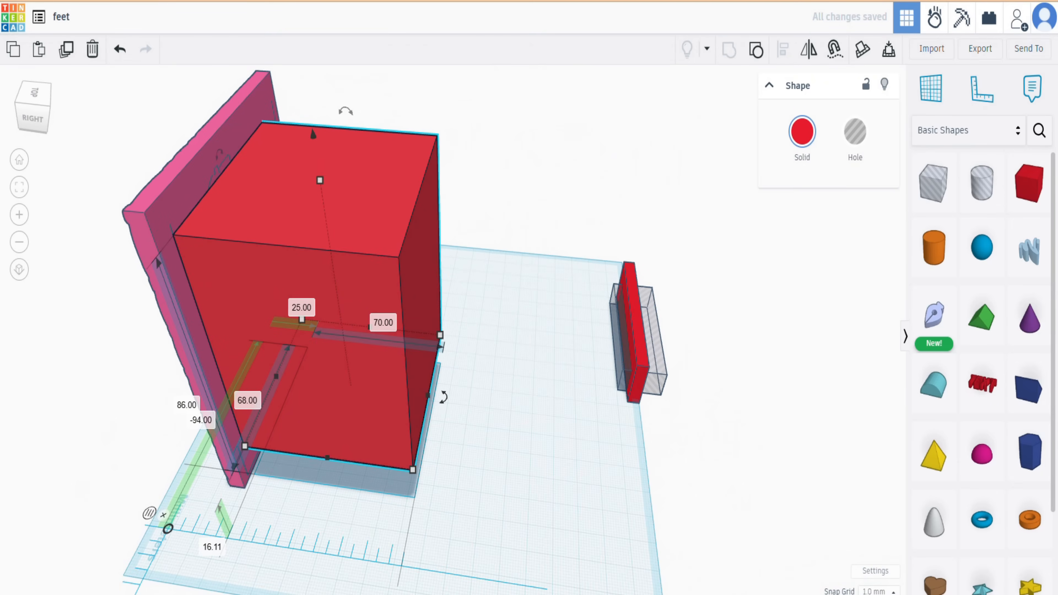
Pull the red box back off the dungeon scene and place it clear behind the frame, with its open front exposed
drag(371, 300, 716, 275)
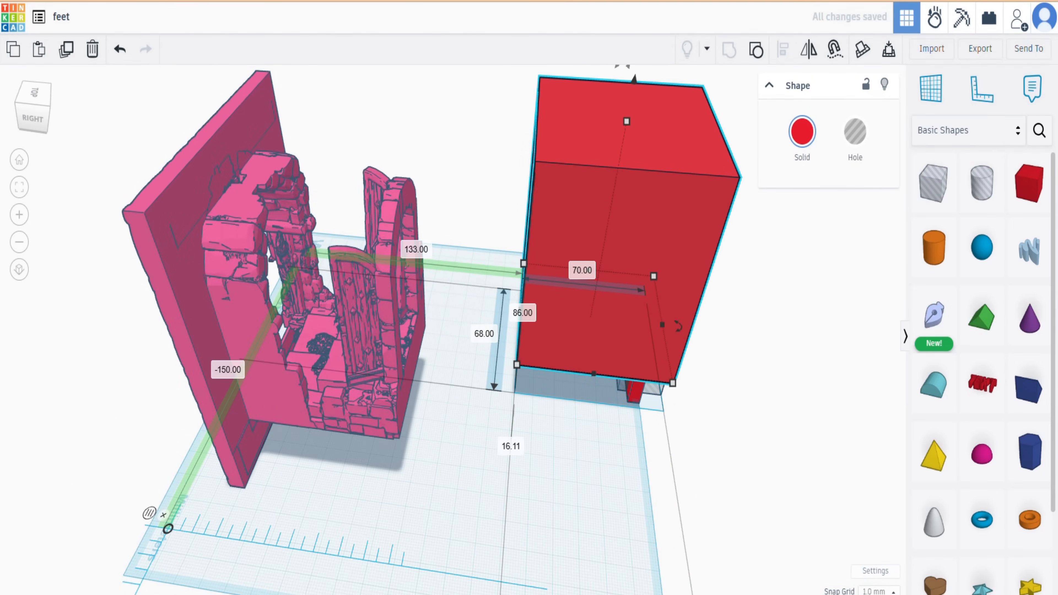
right_drag(428, 335, 736, 576)
right_drag(479, 333, 537, 348)
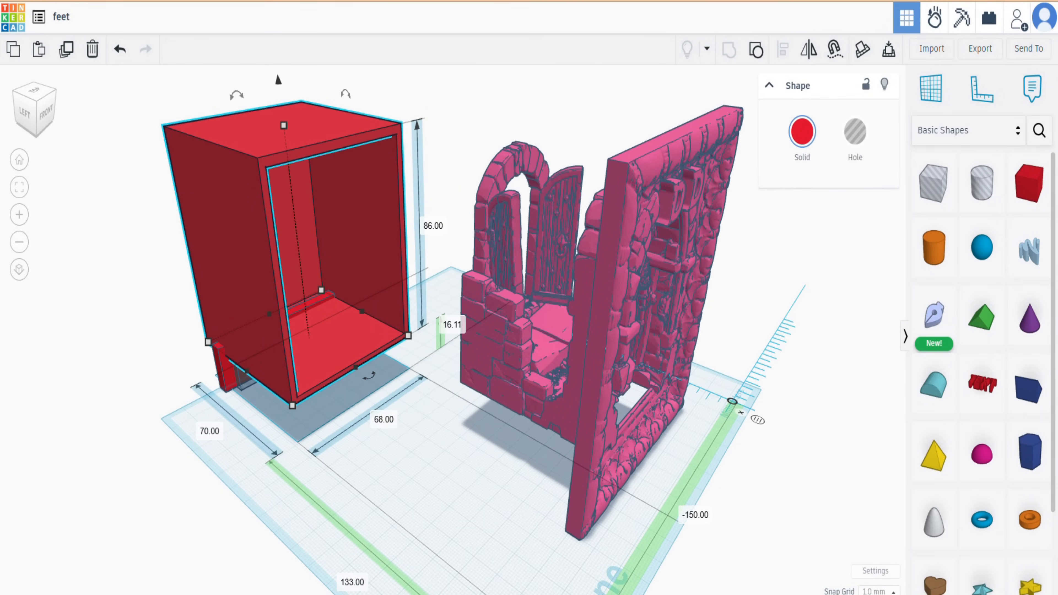